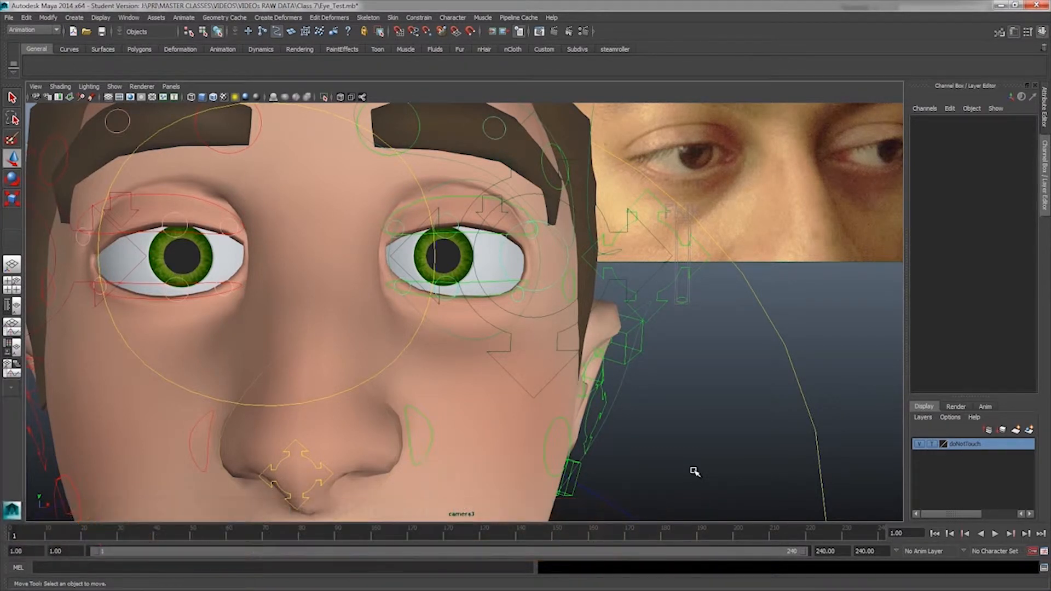
- Select the neck control and the eye master control, and check the parent space options available for the eye master
click(773, 322)
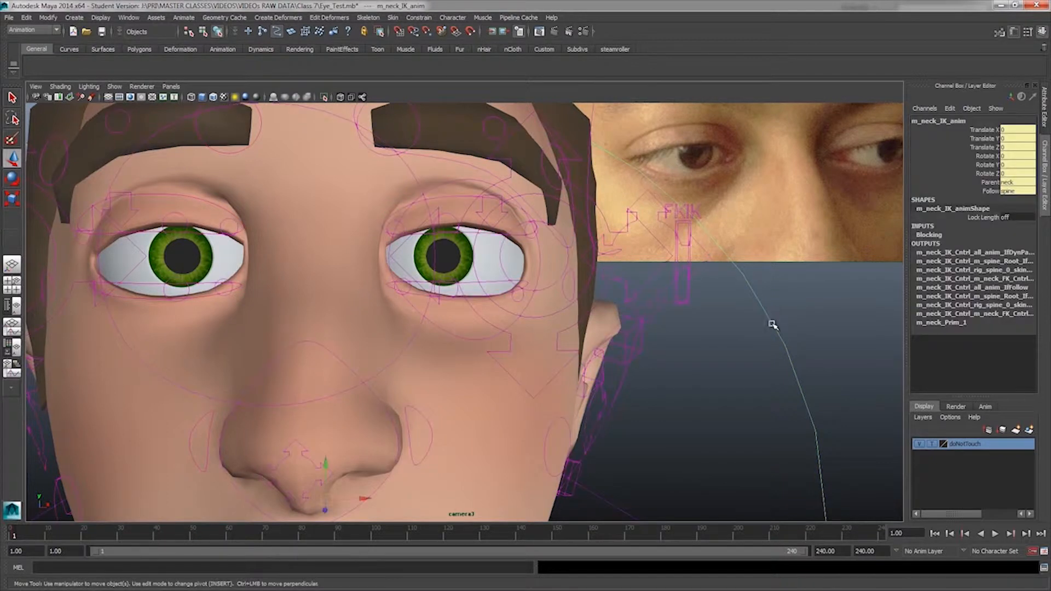
click(396, 364)
click(1003, 182)
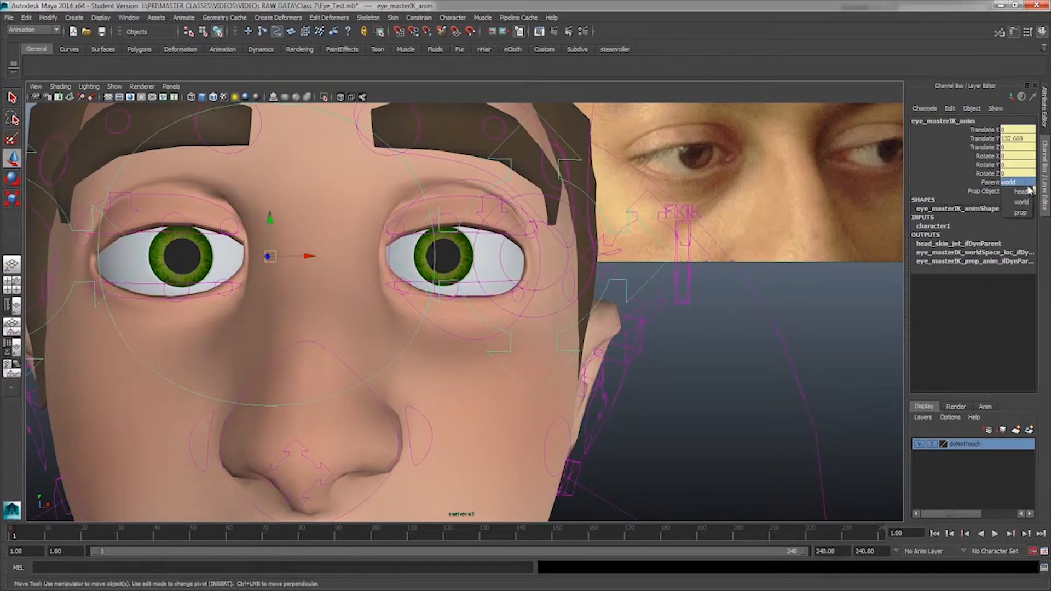
- Try turning the neck control slightly to about -2.8 in Rotate Y to test the world-locked eyes, and undo it
click(786, 347)
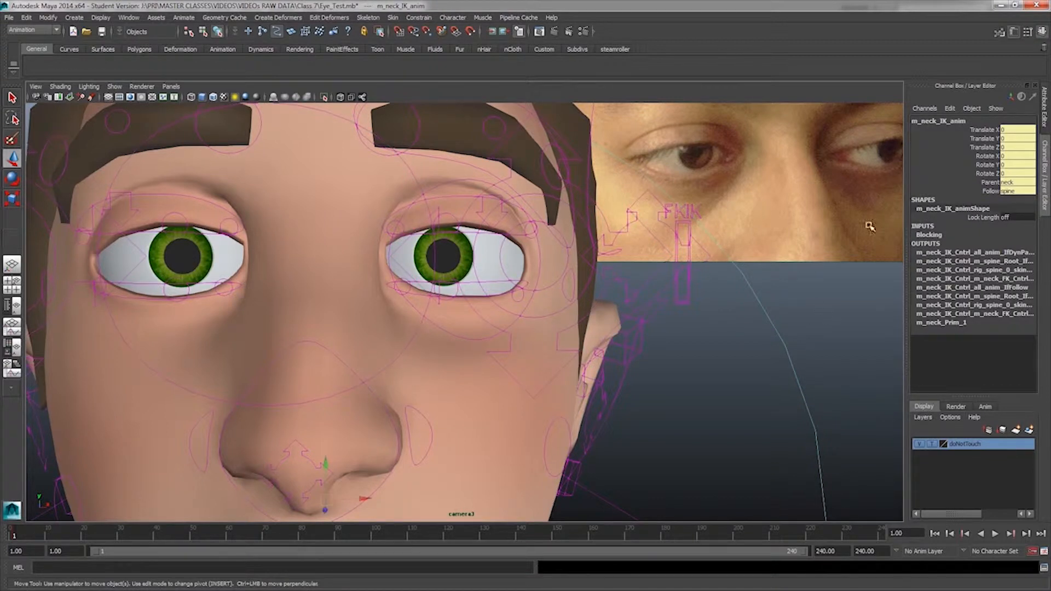
click(989, 165)
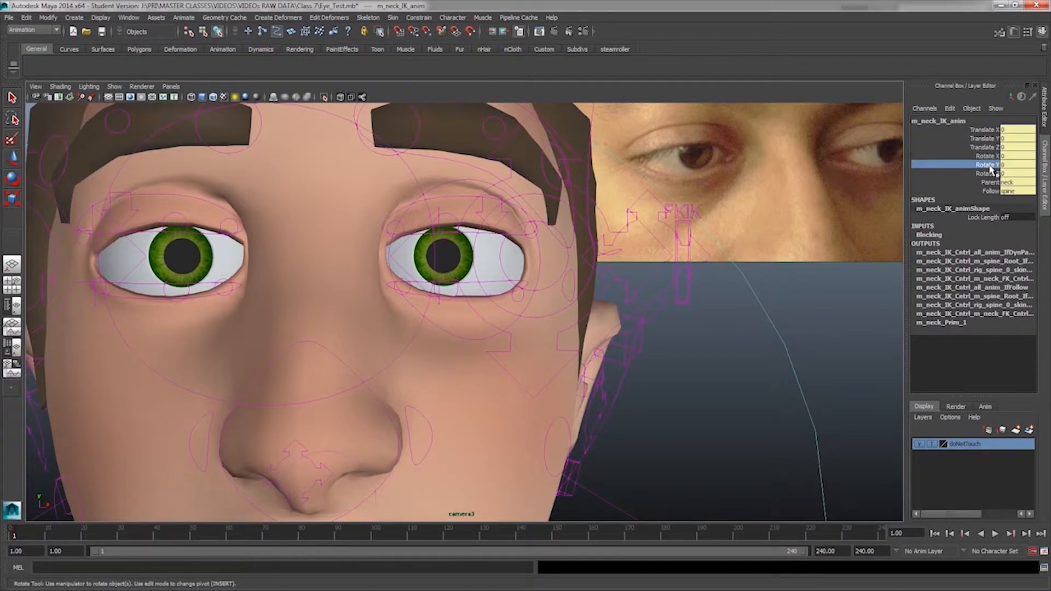
right_click(985, 167)
click(935, 168)
middle_drag(820, 282, 854, 303)
key(w)
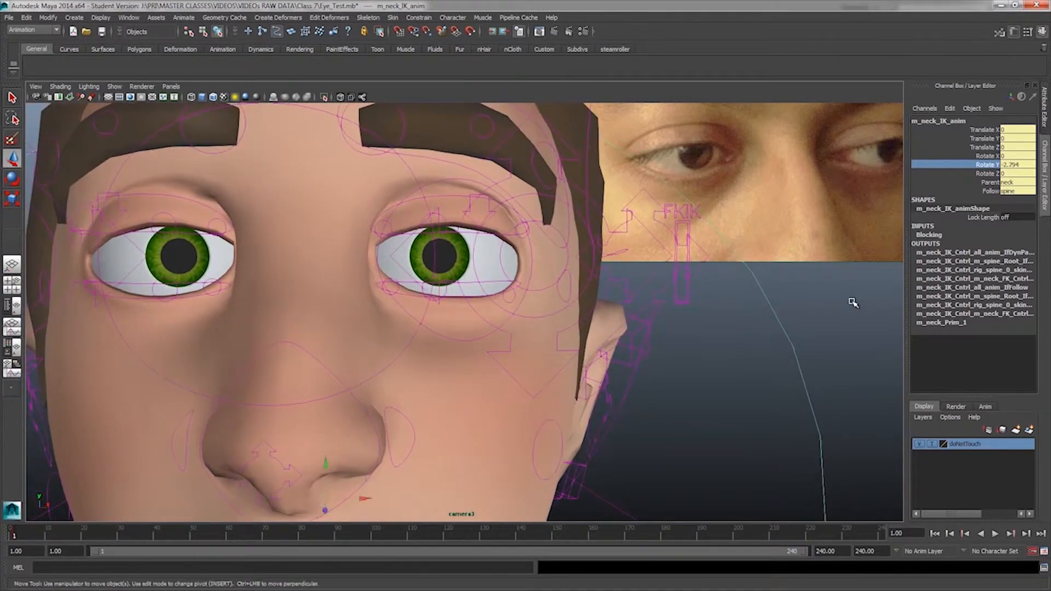
key(ctrl+z)
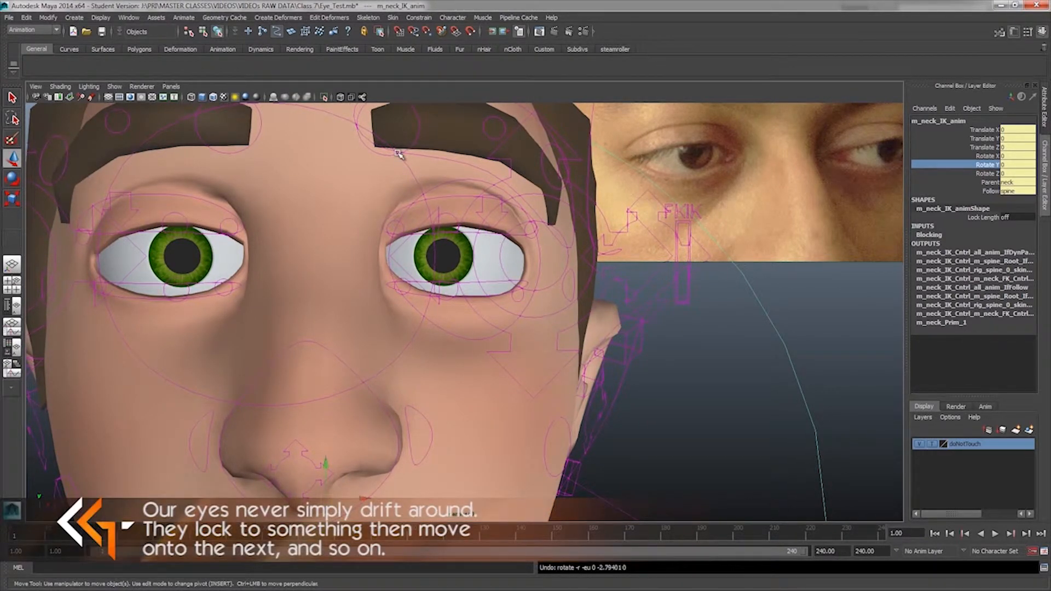
- Try moving the eye master control upward and turning it in Rotate Y to test how the eyes respond
click(408, 167)
mouse_move(270, 217)
mouse_down()
mouse_move(272, 136)
mouse_move(269, 197)
mouse_up()
key(ctrl+z)
click(992, 165)
key(w)
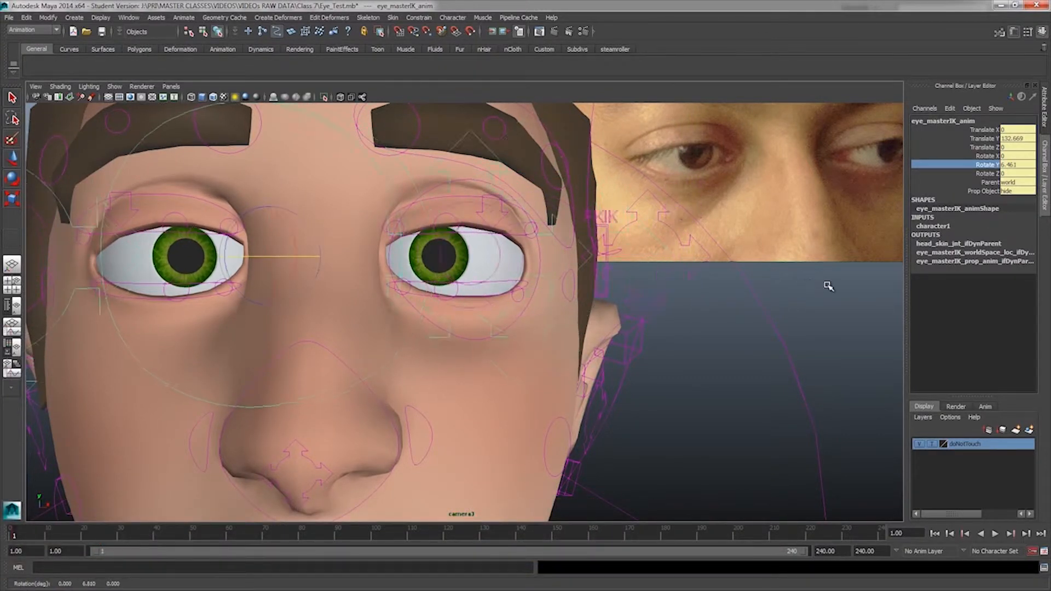
- Try turning the neck control to about -23 in Rotate Y, check the right eye and lid controls, and undo back to the left eye control
click(766, 310)
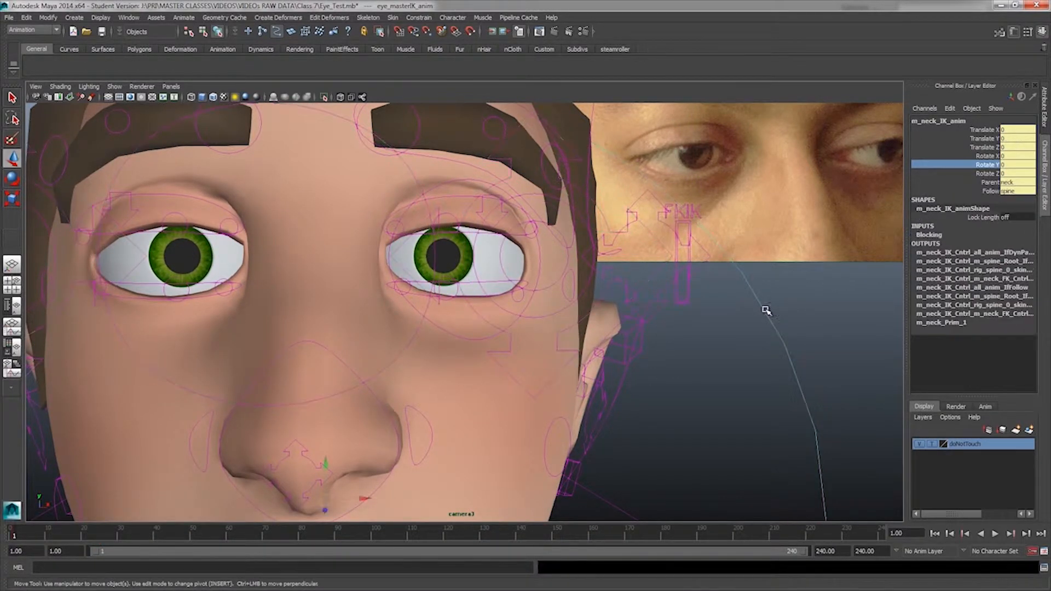
click(992, 166)
middle_drag(827, 288, 793, 305)
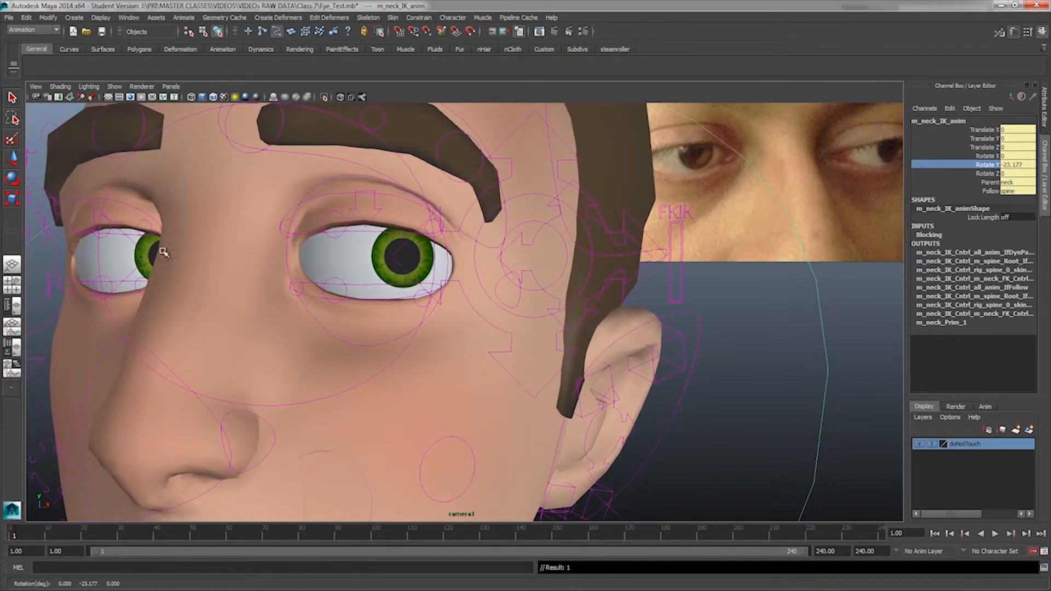
mouse_move(112, 216)
mouse_down()
mouse_move(202, 291)
mouse_move(195, 303)
mouse_up()
key(w)
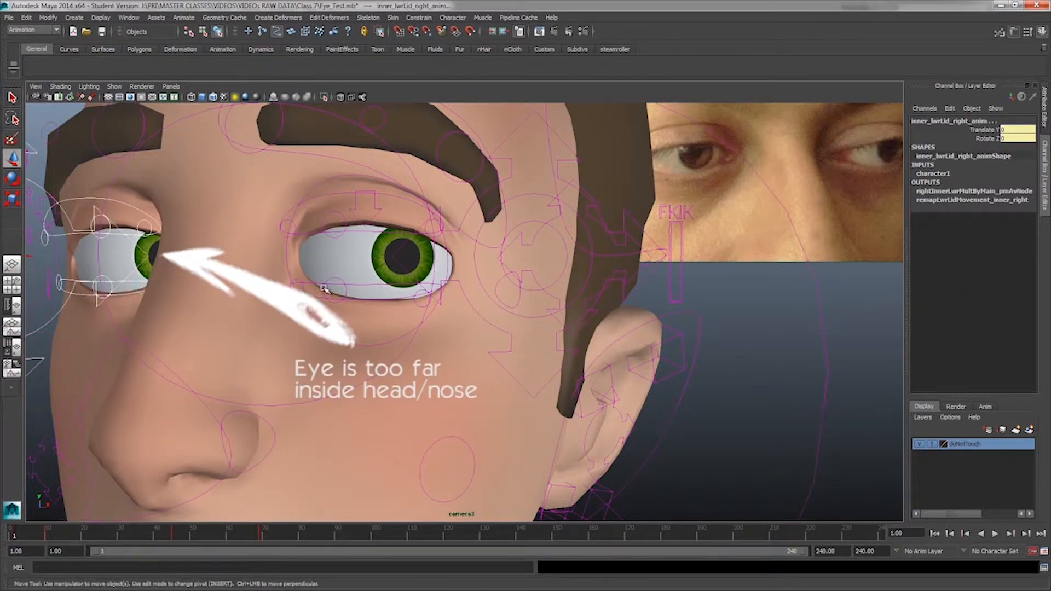
key(ctrl+z)
key(ctrl+z)
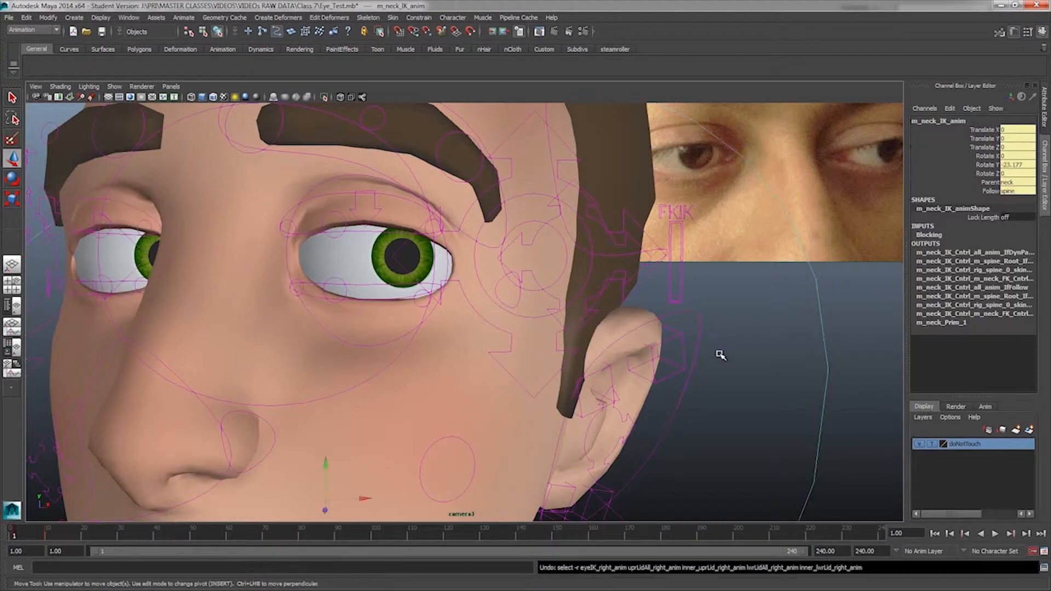
key(ctrl+z)
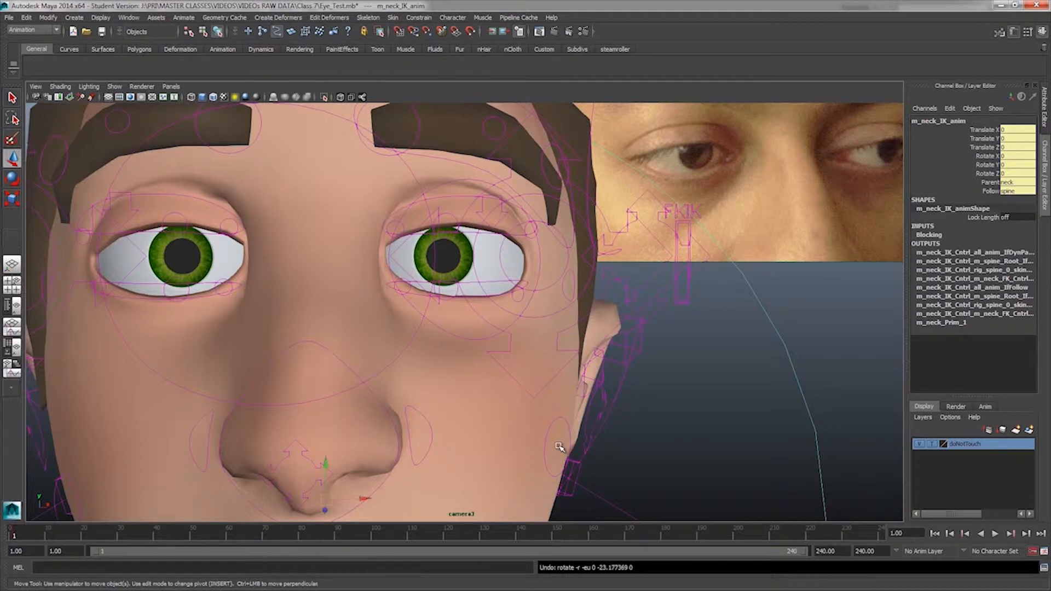
key(ctrl+z)
key(ctrl+z)
key(ctrl+z)
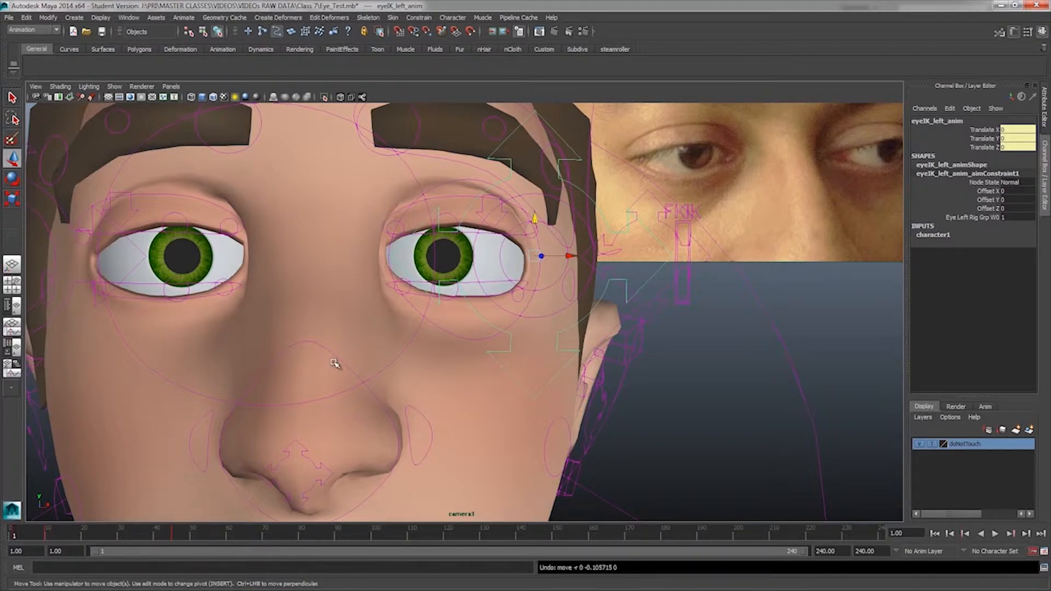
- Delete the left eye control's keys across about frames 7 to 50, and play back the reference footage before returning to frame 1
key(alt+v)
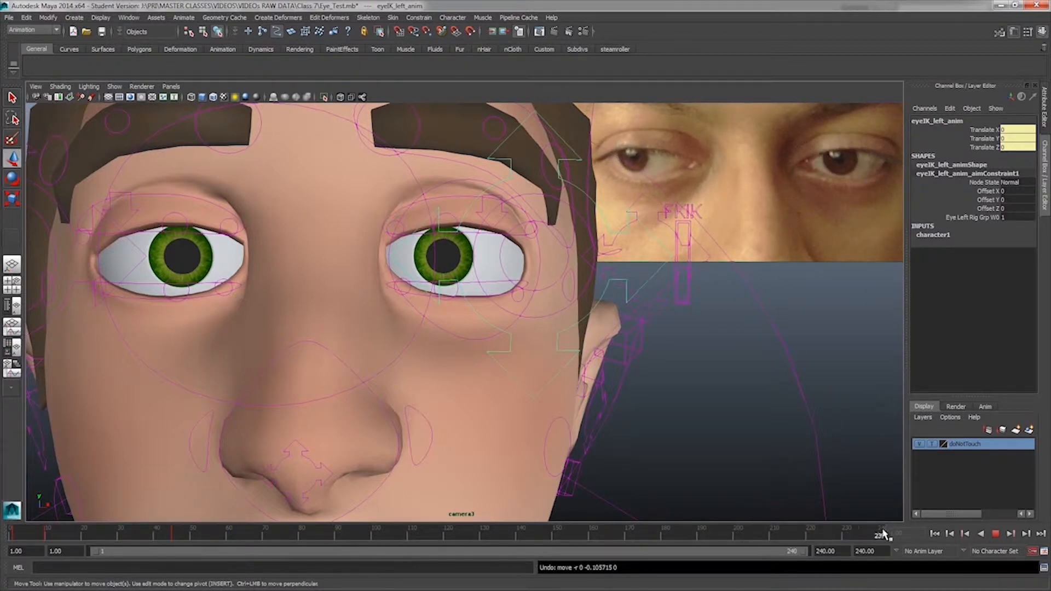
drag(663, 522, 10, 509)
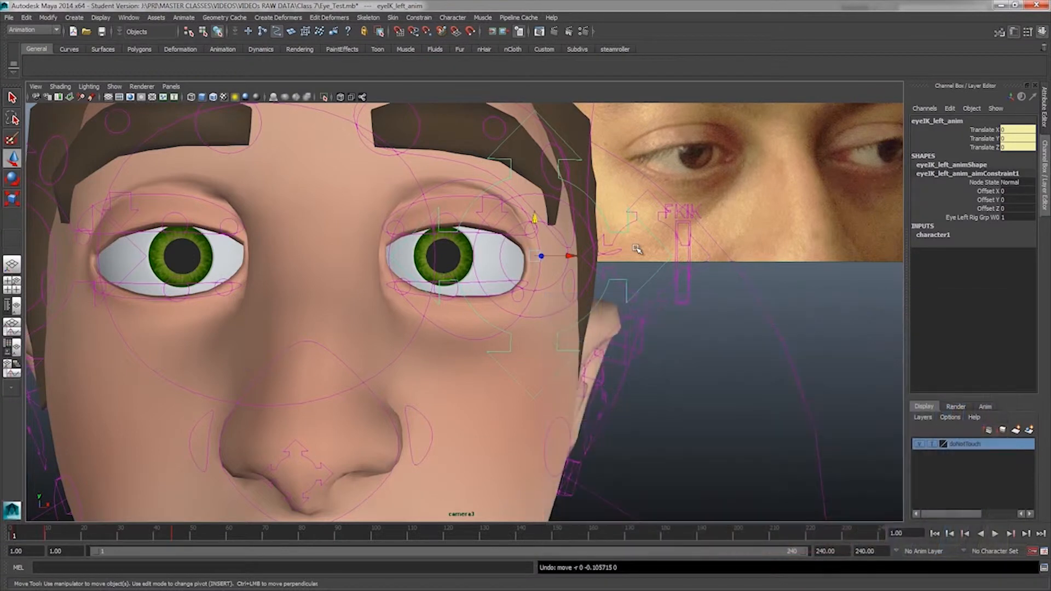
click(35, 532)
shift+drag(35, 535, 196, 536)
right_click(196, 536)
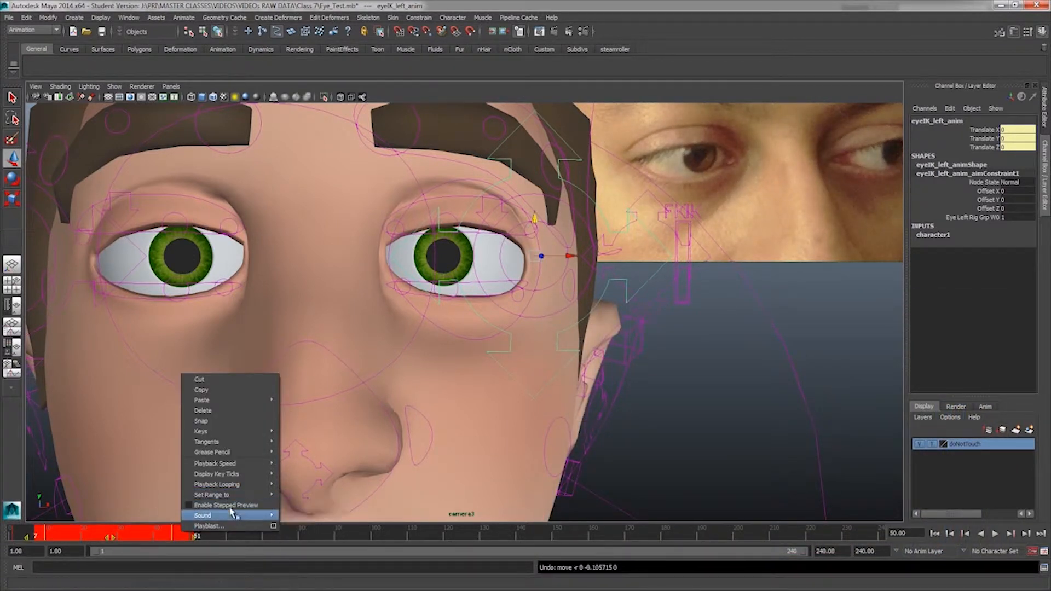
click(236, 411)
drag(55, 532, 1, 519)
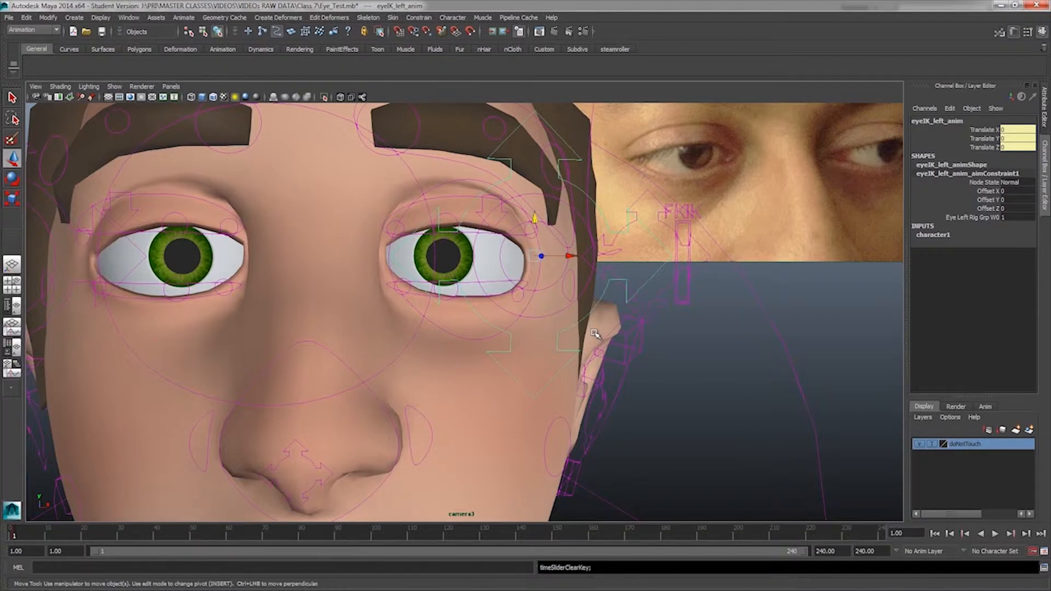
key(alt+v)
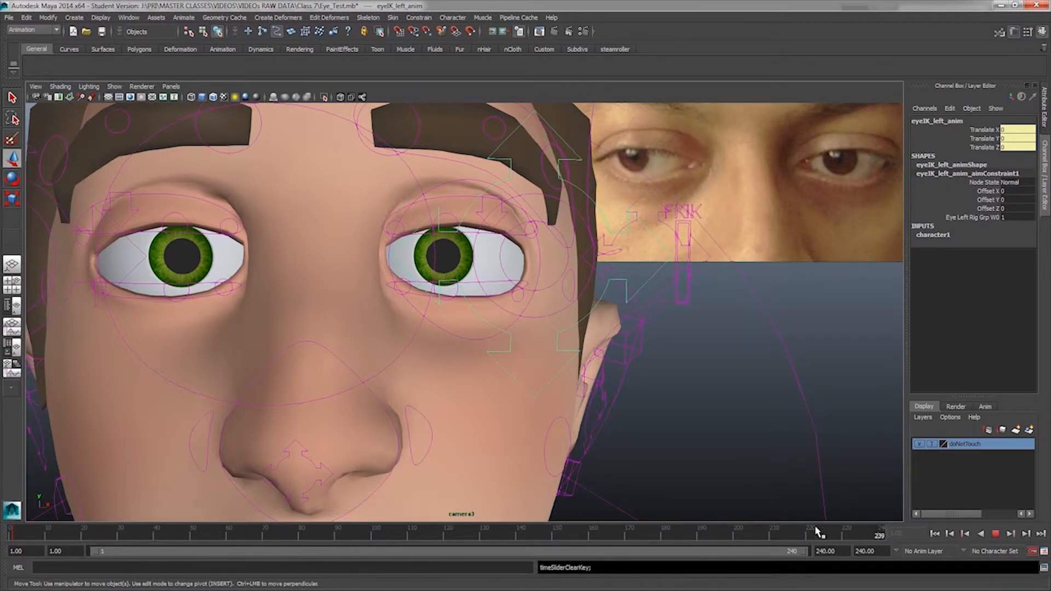
drag(281, 531, 0, 526)
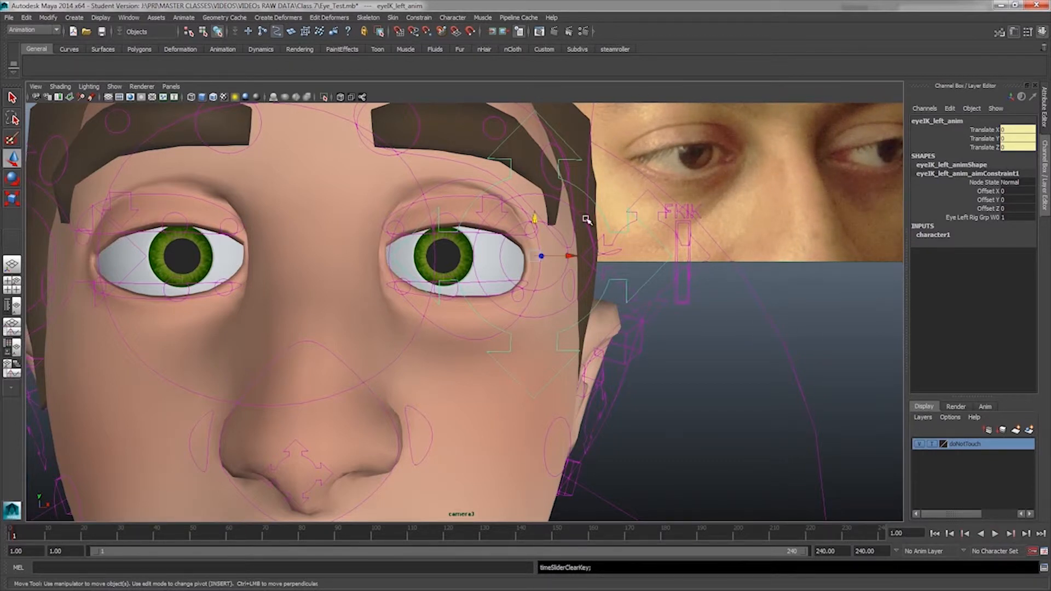
- Rotate the neck control to about 2.18 in Rotate X and 9.68 in Rotate Y on frame 1
click(774, 327)
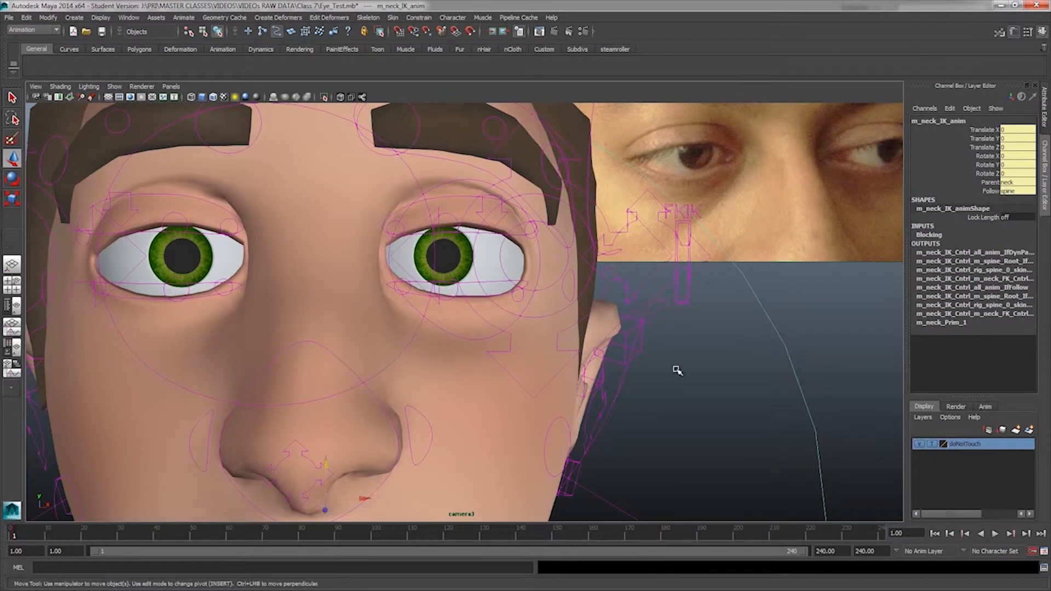
key(e)
drag(347, 513, 356, 515)
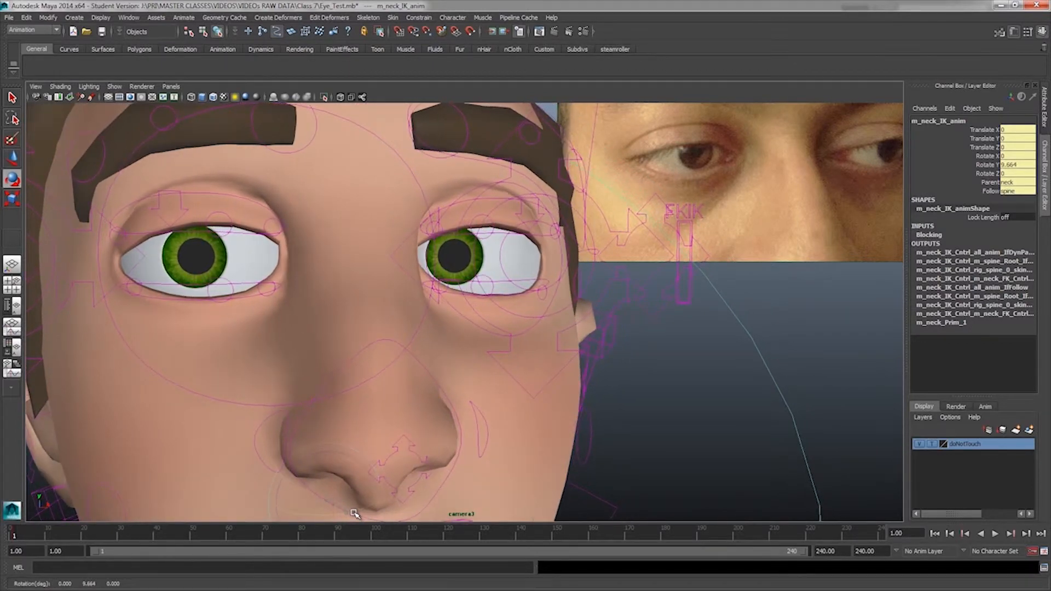
drag(334, 473, 331, 473)
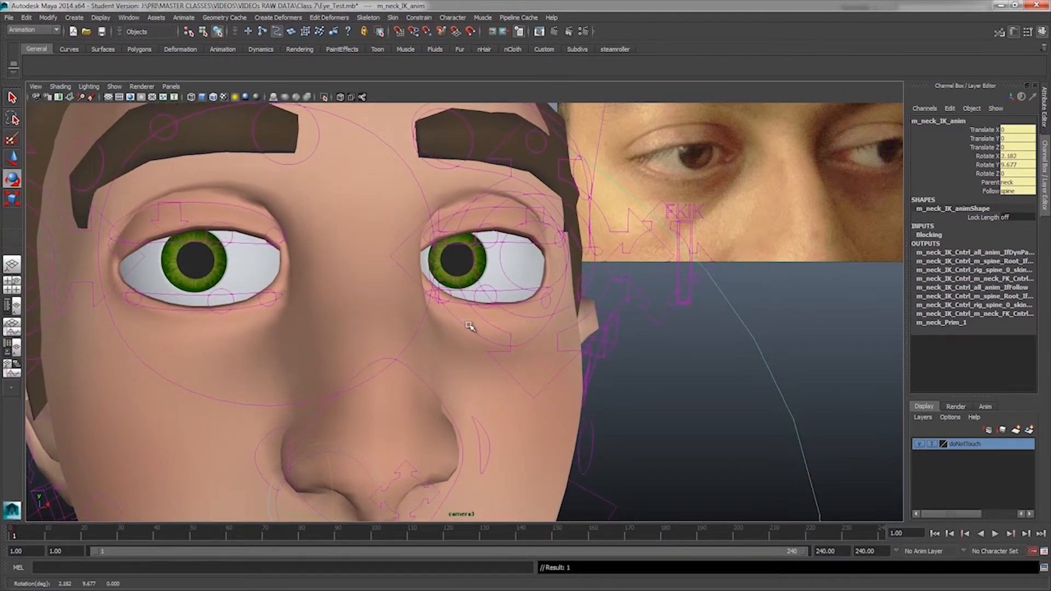
- Move the eye master control sideways to about 6.59 in Translate X and 132.60 in Translate Y, matching the reference gaze
click(419, 333)
drag(285, 255, 289, 256)
key(ctrl+z)
key(t)
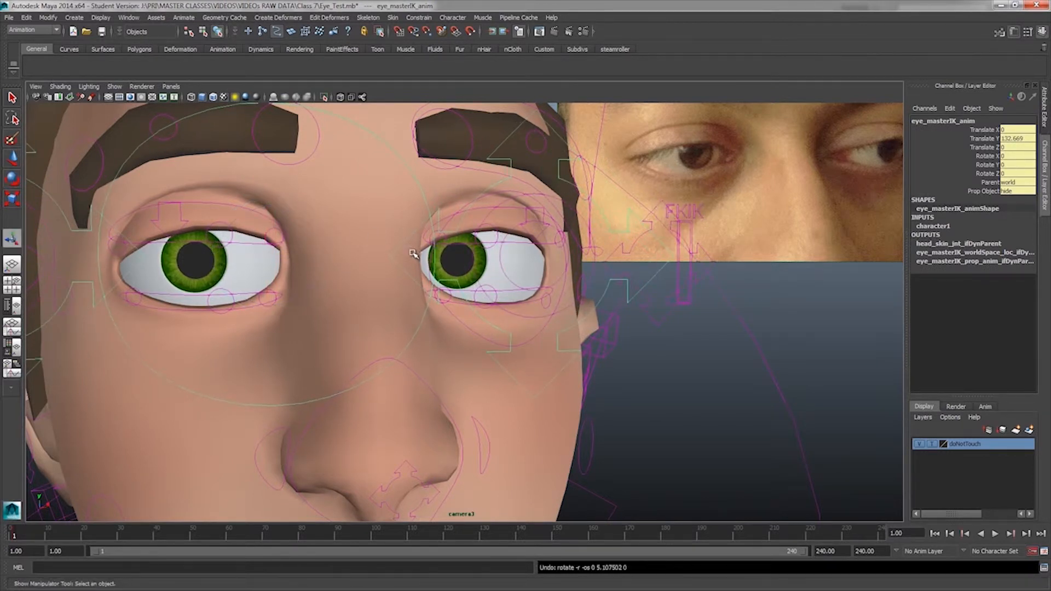
click(991, 130)
middle_drag(345, 254, 891, 257)
mouse_move(761, 220)
mouse_down()
mouse_move(768, 276)
mouse_move(778, 182)
mouse_move(779, 223)
mouse_up()
mouse_move(792, 259)
mouse_down()
mouse_move(764, 261)
mouse_move(776, 260)
mouse_up()
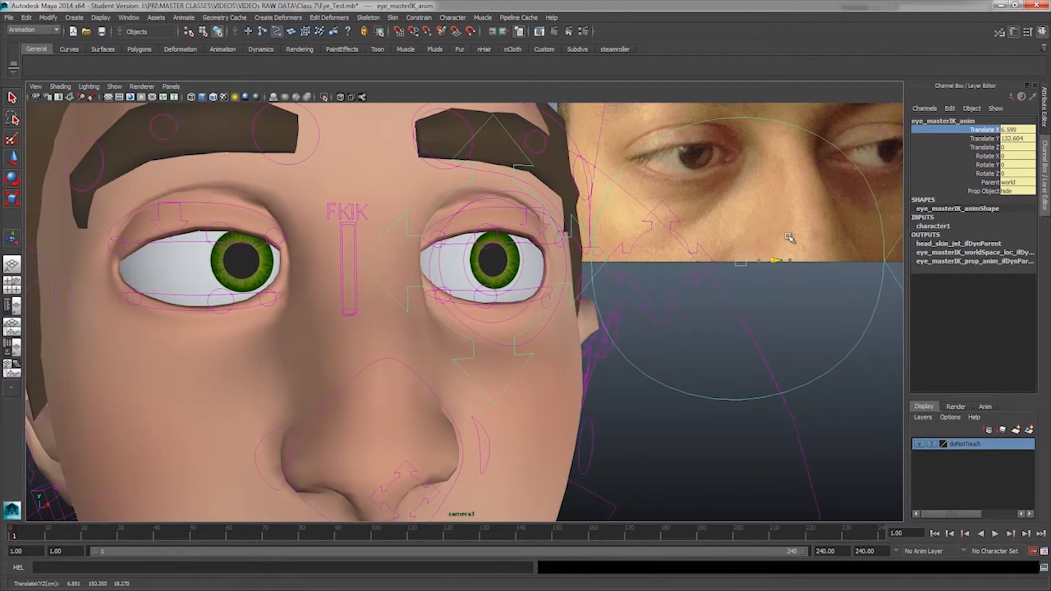
- Turn the eye master control to about 17.46 in Rotate Y
click(990, 159)
click(988, 165)
key(e)
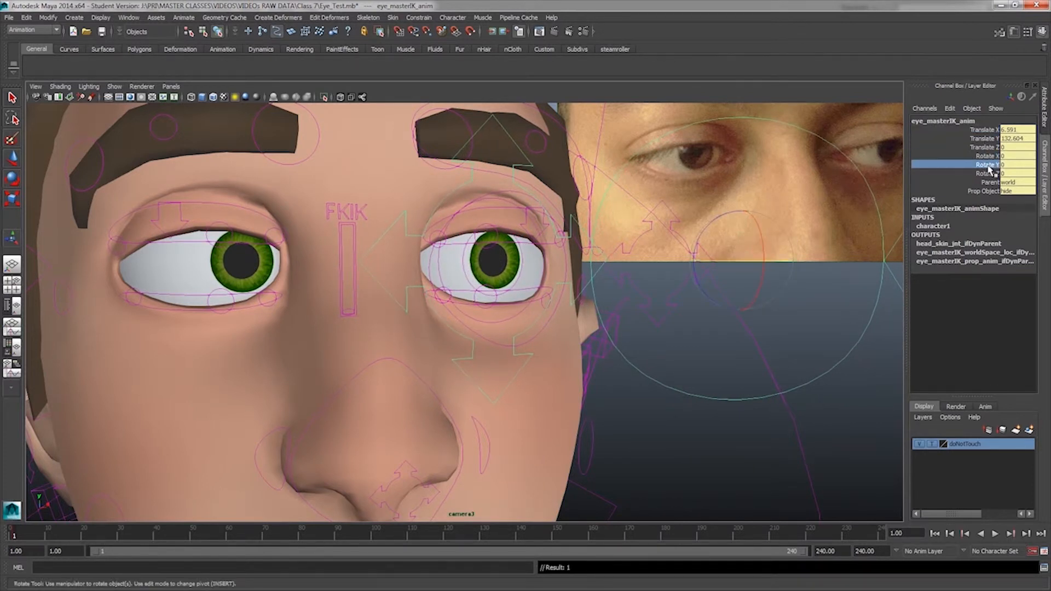
drag(851, 253, 881, 263)
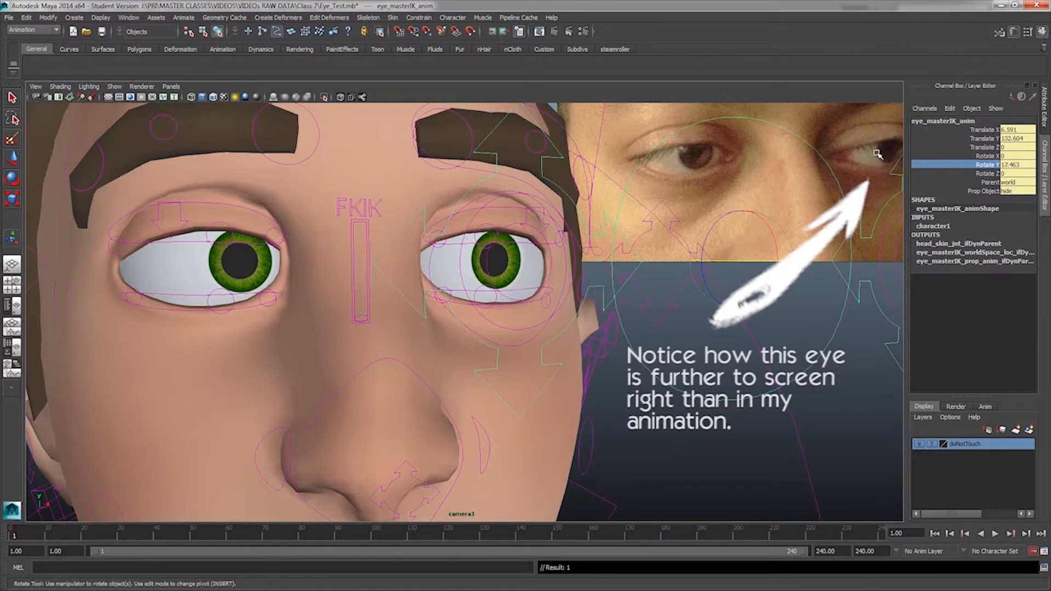
- Shift the eye master control further sideways to about 6.96 in Translate X to push the gaze closer to the reference
click(985, 130)
mouse_move(652, 285)
middle_down()
mouse_move(712, 284)
mouse_move(668, 285)
middle_up()
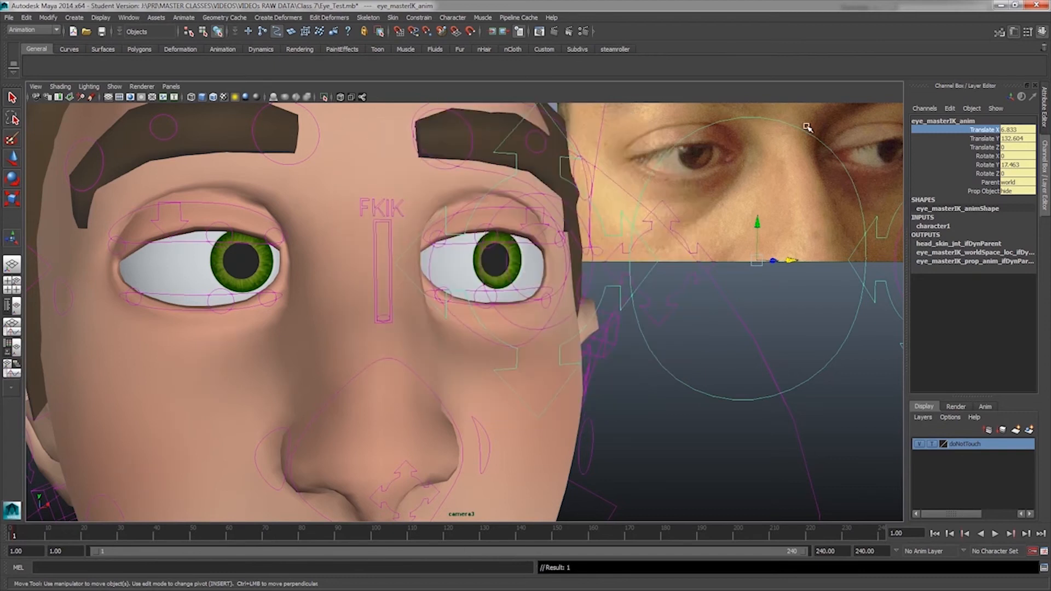
mouse_move(792, 261)
mouse_down()
mouse_move(807, 256)
mouse_move(795, 254)
mouse_up()
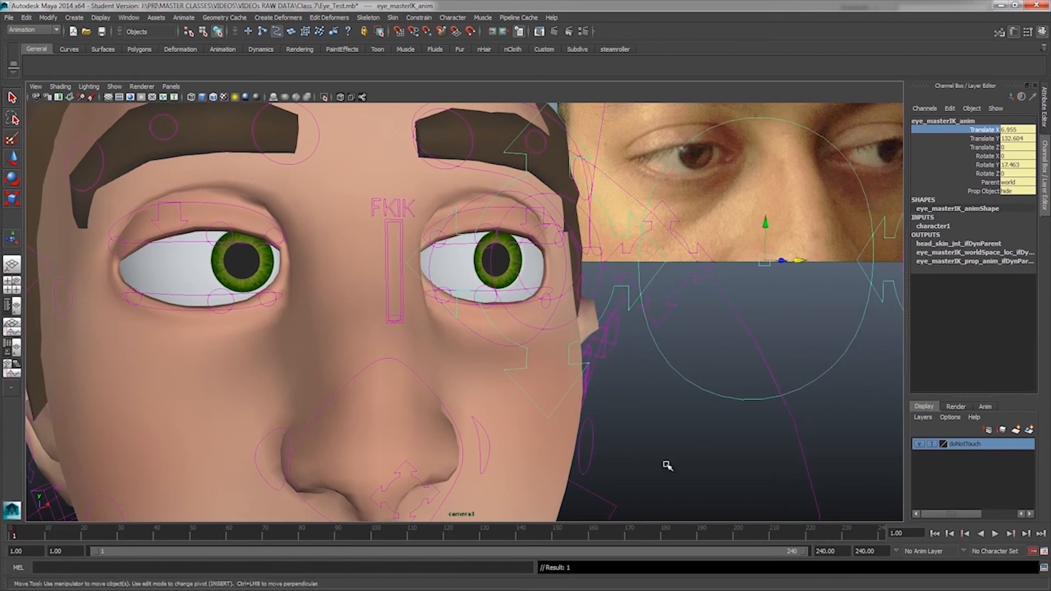
- Select the main upper lid control of the left eye
click(512, 240)
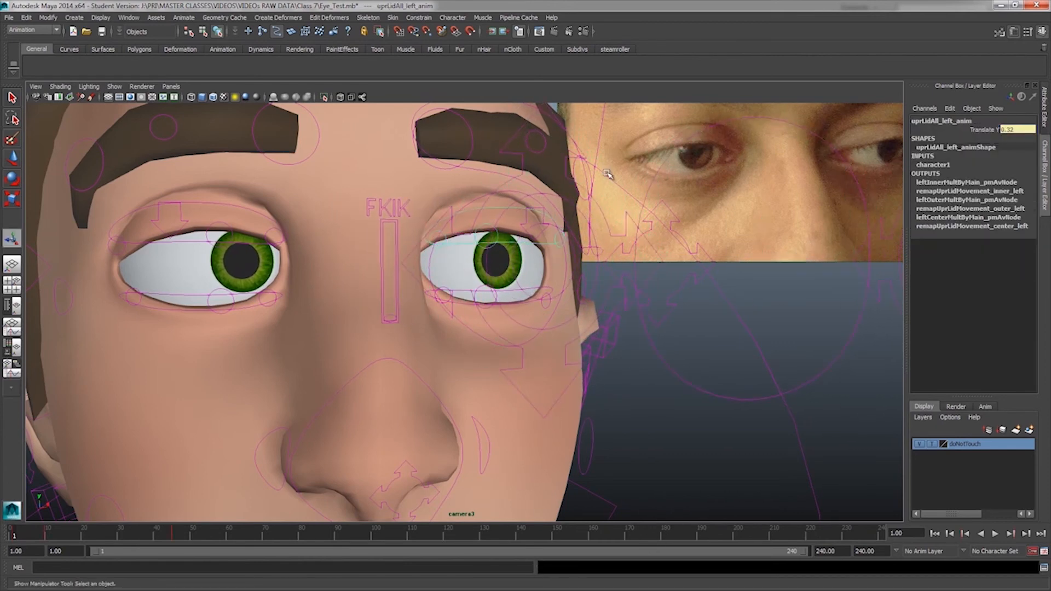